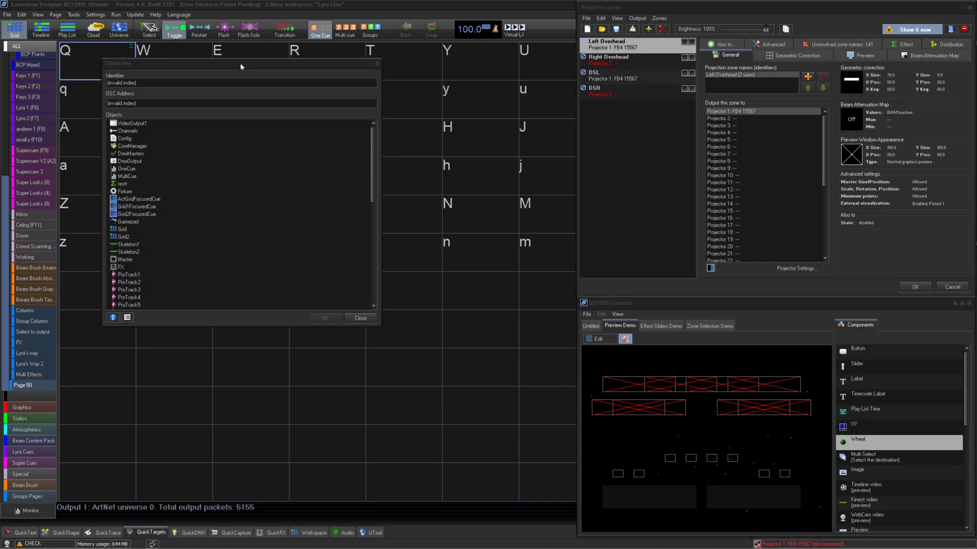
Close the Object Tree, reopen it from the Tools menu and reposition its window.
drag(240, 64, 275, 88)
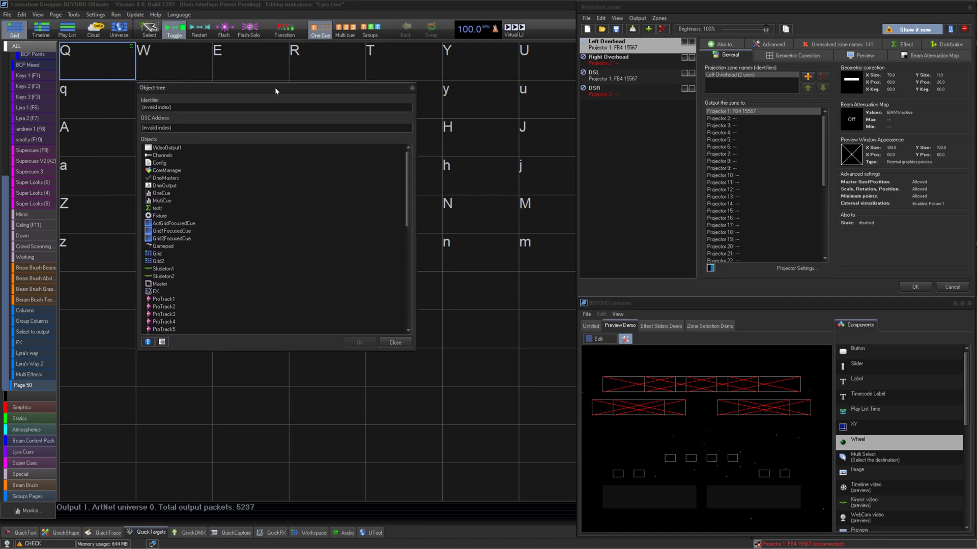
scroll(211, 210, down, 3)
scroll(172, 219, down, 3)
scroll(180, 217, down, 3)
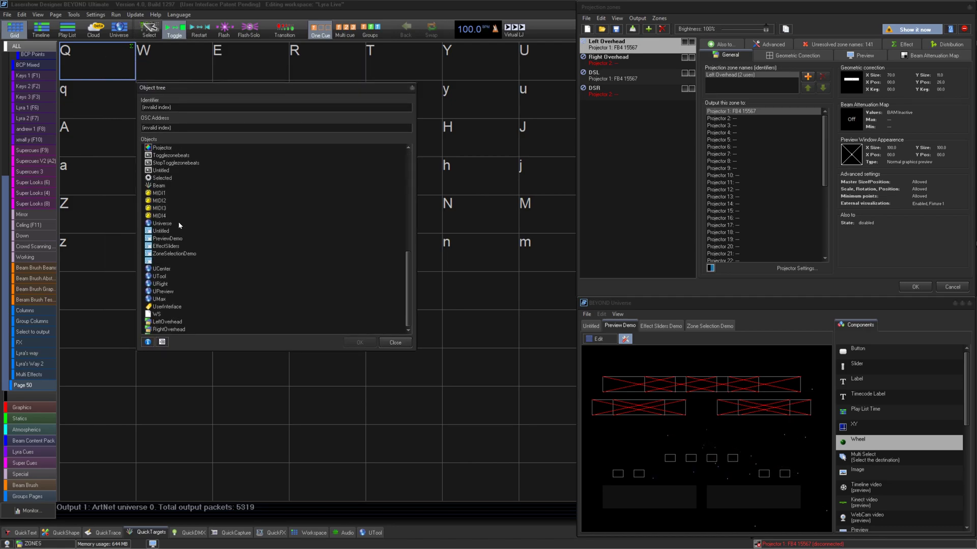
scroll(177, 221, down, 3)
scroll(176, 221, up, 3)
scroll(176, 222, up, 3)
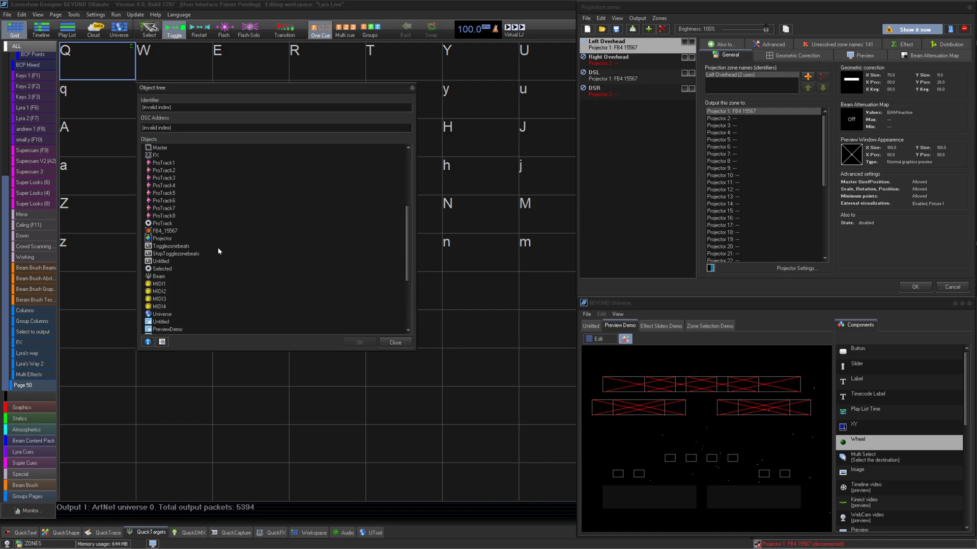
scroll(256, 265, up, 3)
scroll(256, 265, up, 2)
scroll(260, 264, up, 1)
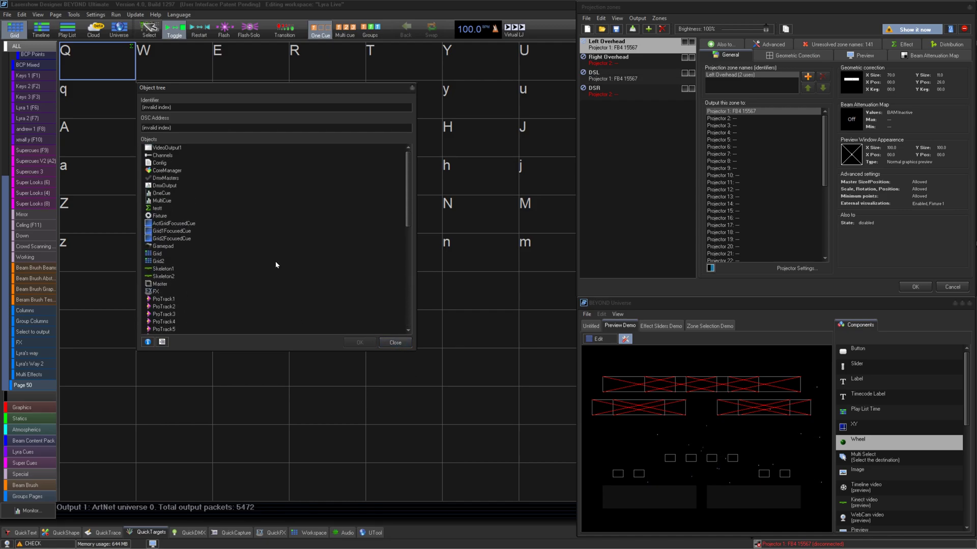
click(396, 343)
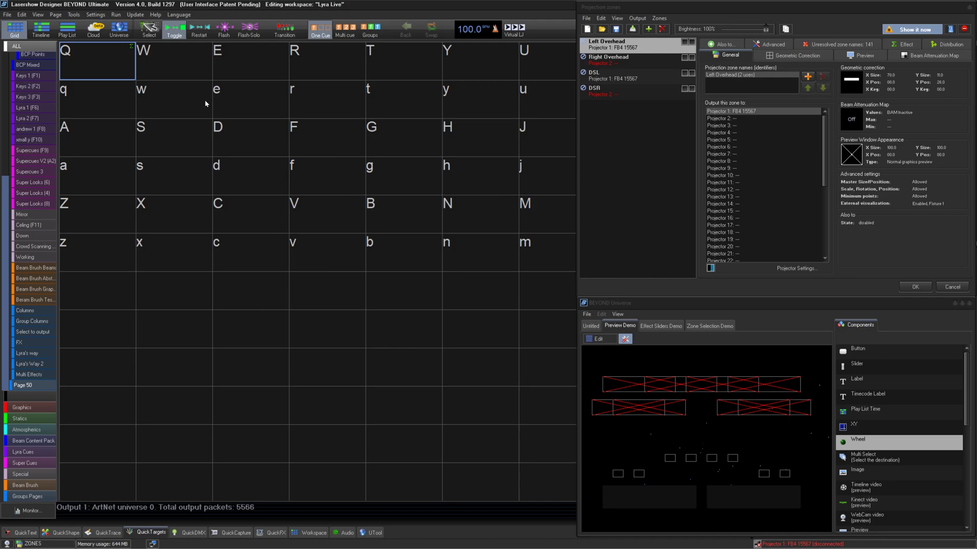
click(72, 16)
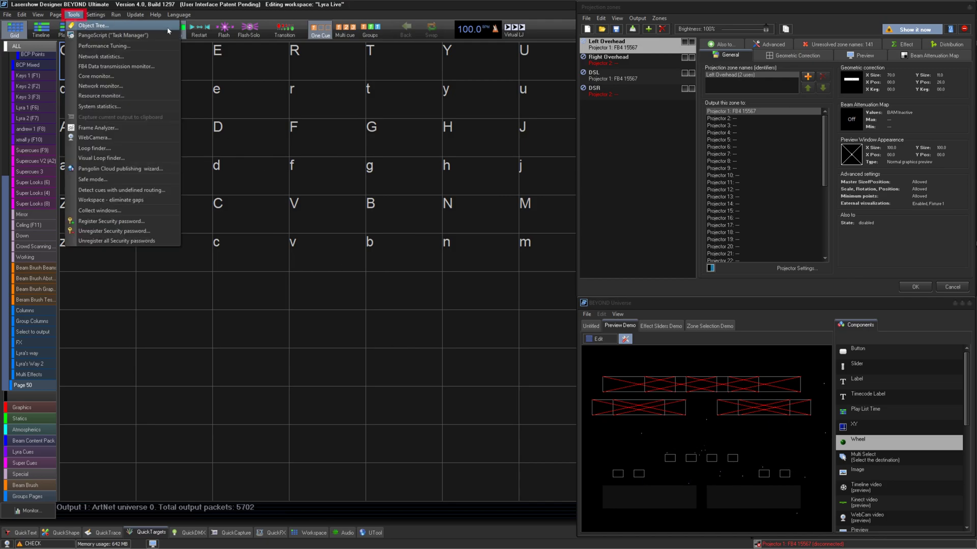
click(167, 26)
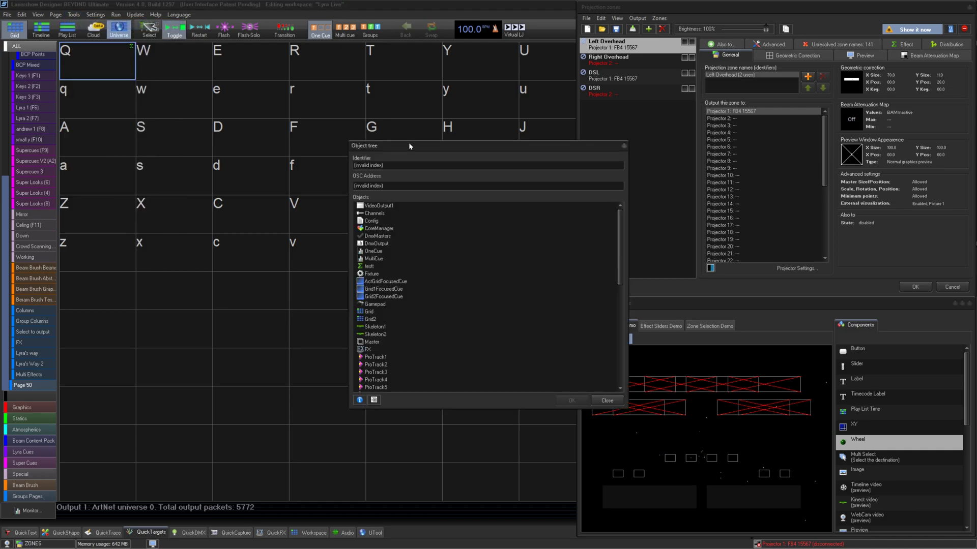
drag(408, 142, 210, 91)
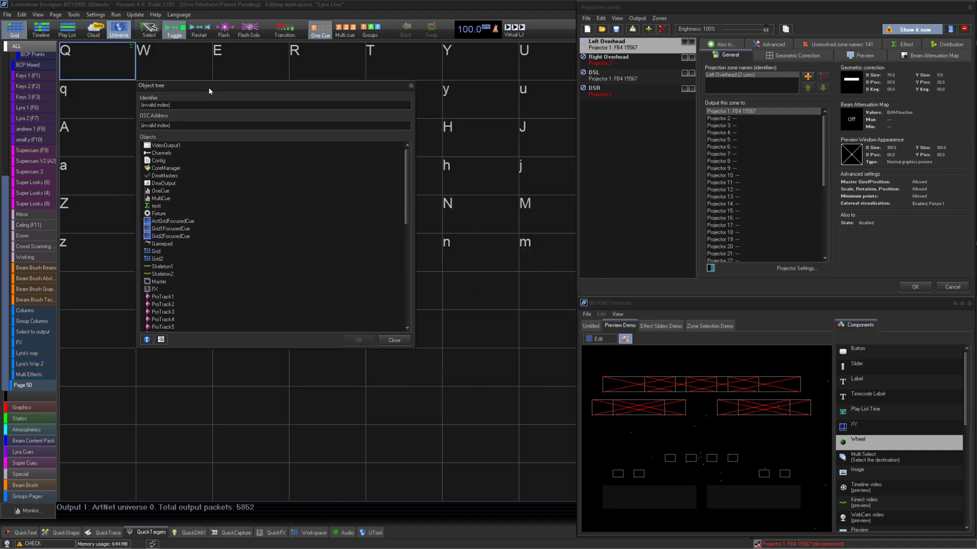
scroll(213, 191, down, 3)
scroll(220, 240, down, 3)
Expand VideoOutput1 and inspect Width's identifier VideoOutput1.Width and OSC address /b/VideoOutput1/Width.
key(Home)
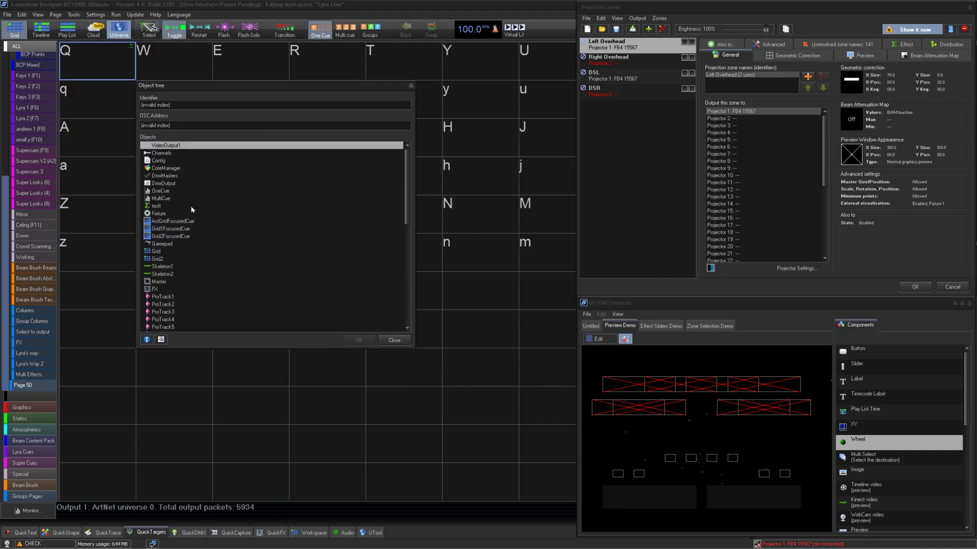
double_click(178, 146)
click(169, 162)
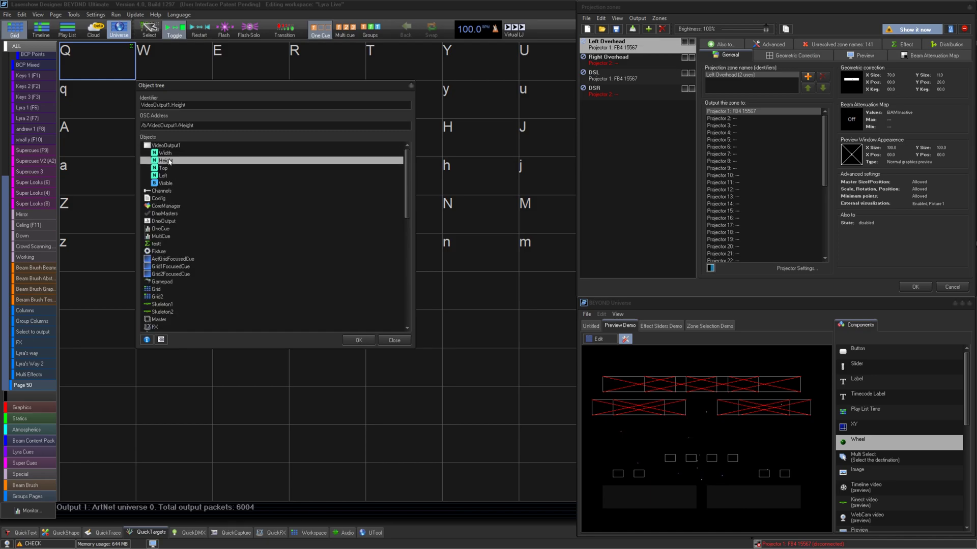
click(185, 147)
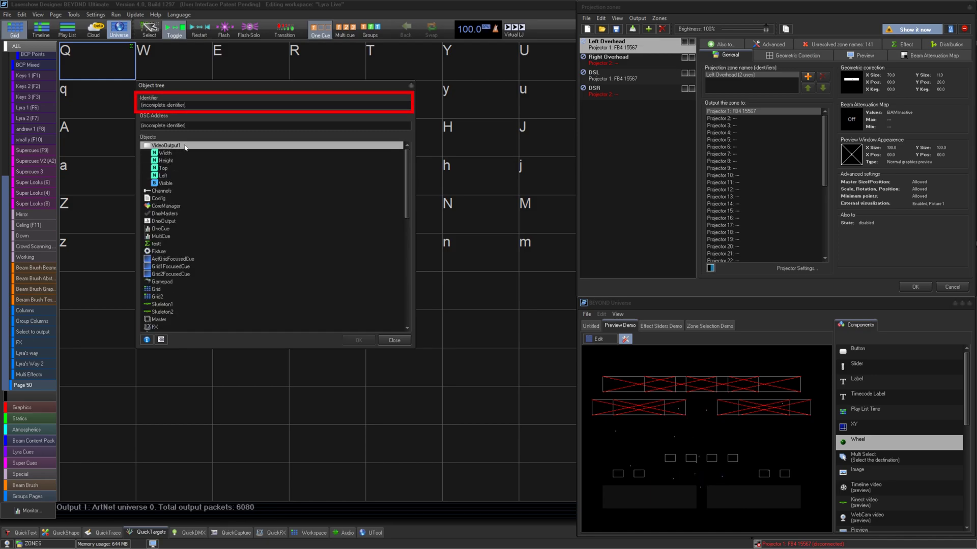
click(154, 192)
click(181, 153)
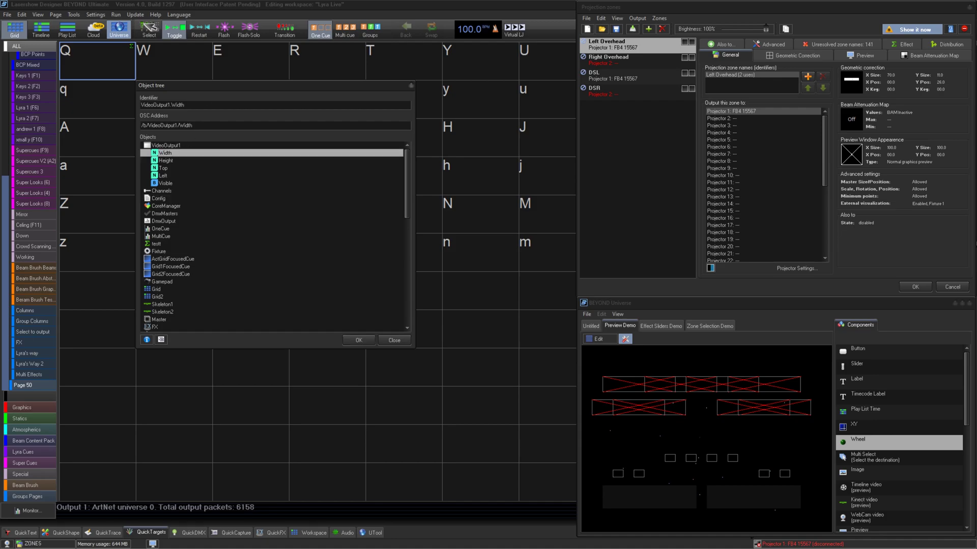
key(shift+Tab)
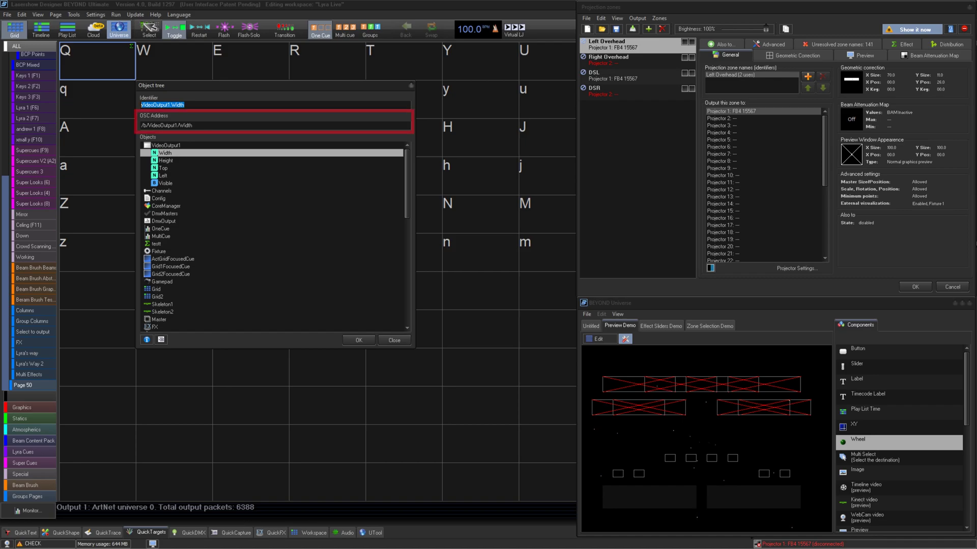
key(Tab)
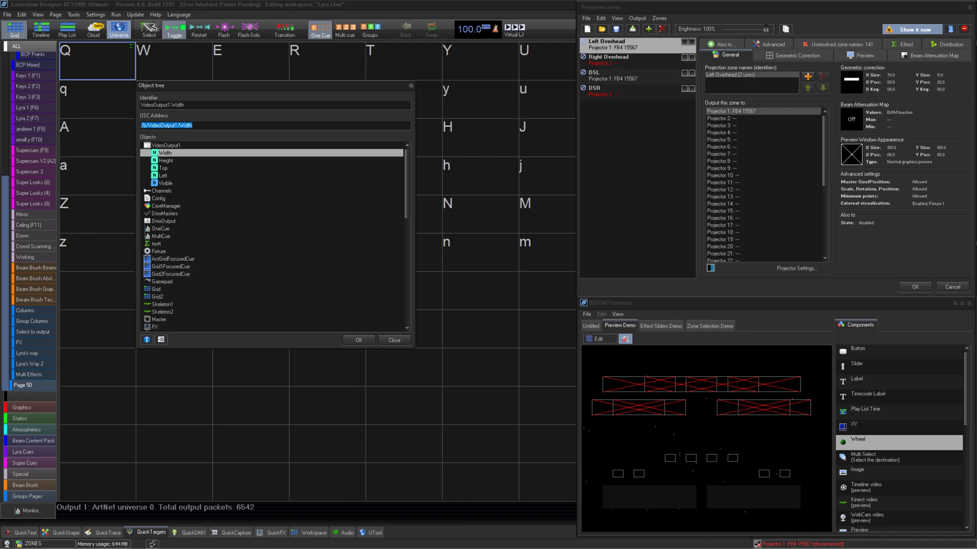
key(End)
Toggle the description column, then expand and collapse DmxMasters, Channels and Config.
click(147, 341)
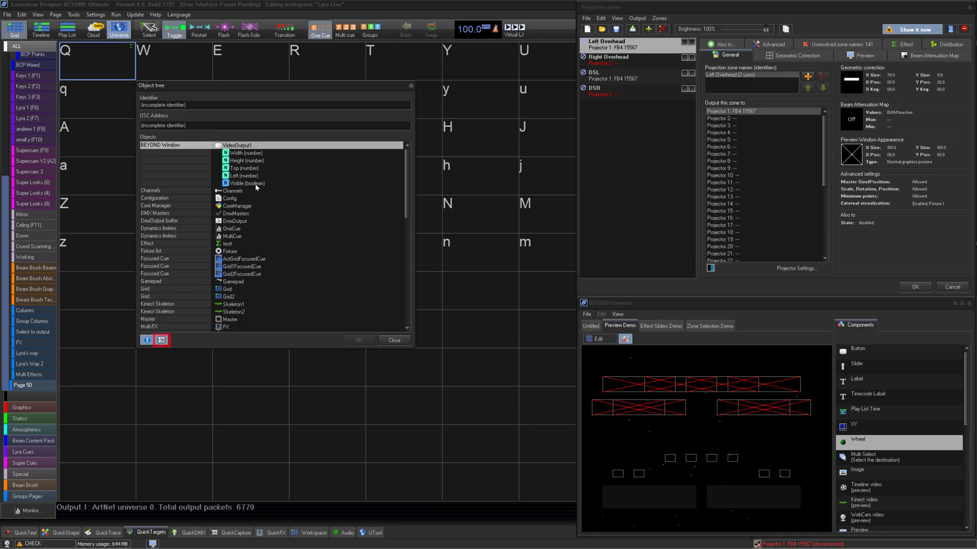
click(160, 343)
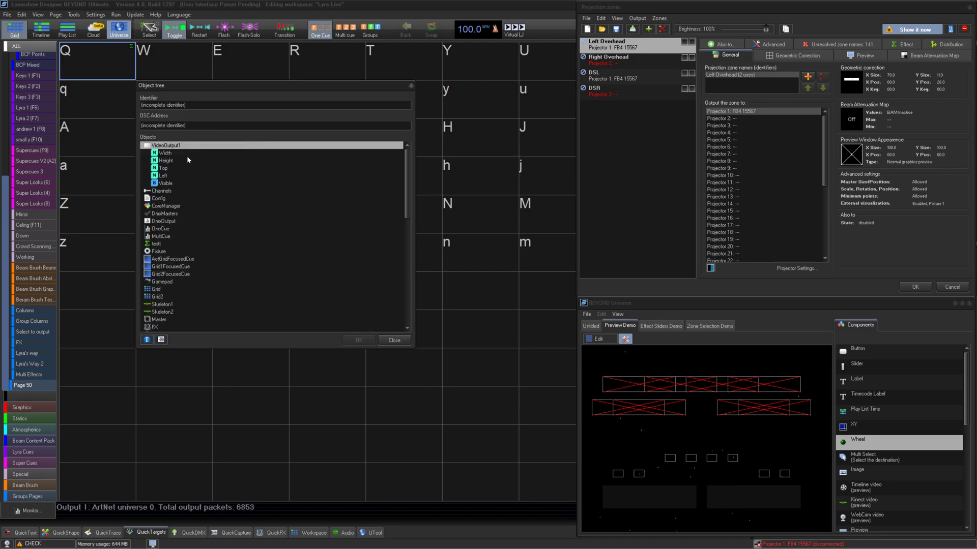
click(173, 176)
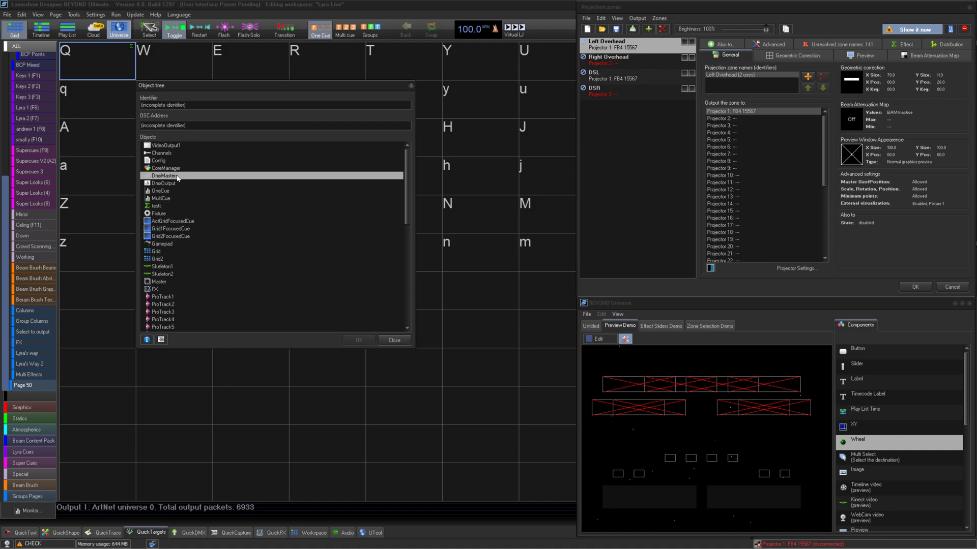
double_click(177, 176)
click(176, 154)
double_click(176, 154)
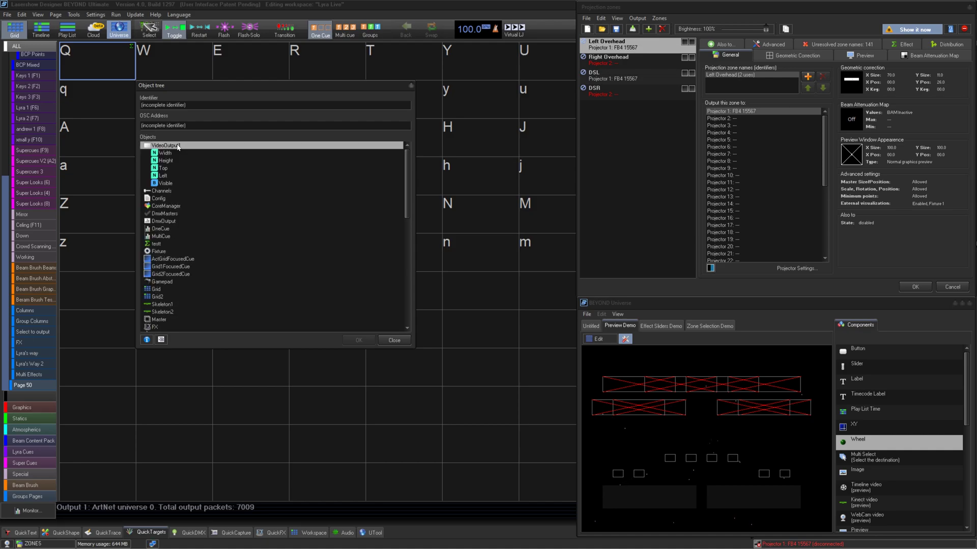
double_click(176, 154)
key(Right)
key(Left)
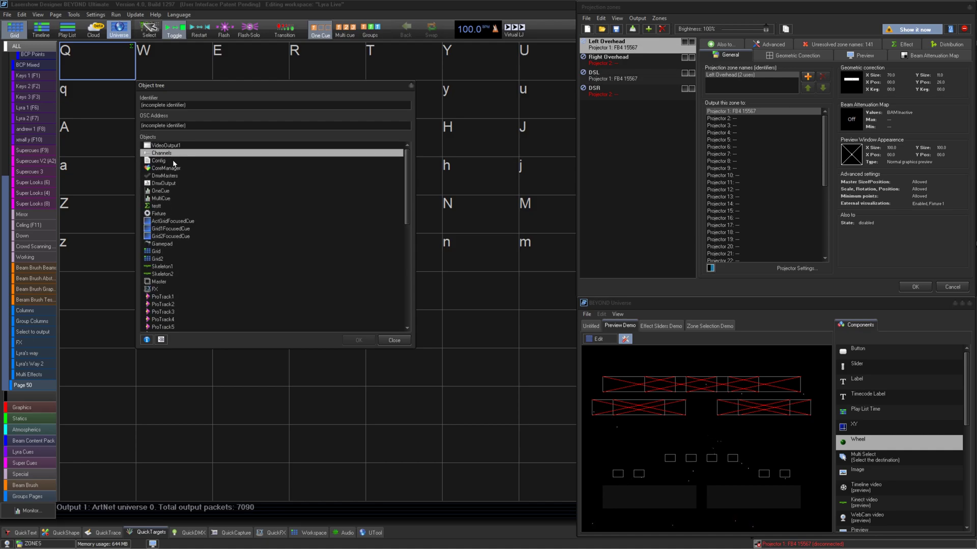
key(Down)
key(Right)
key(Left)
Expand VideoOutput1 and inspect the Width, Height, Left and Visible property identifiers.
double_click(181, 146)
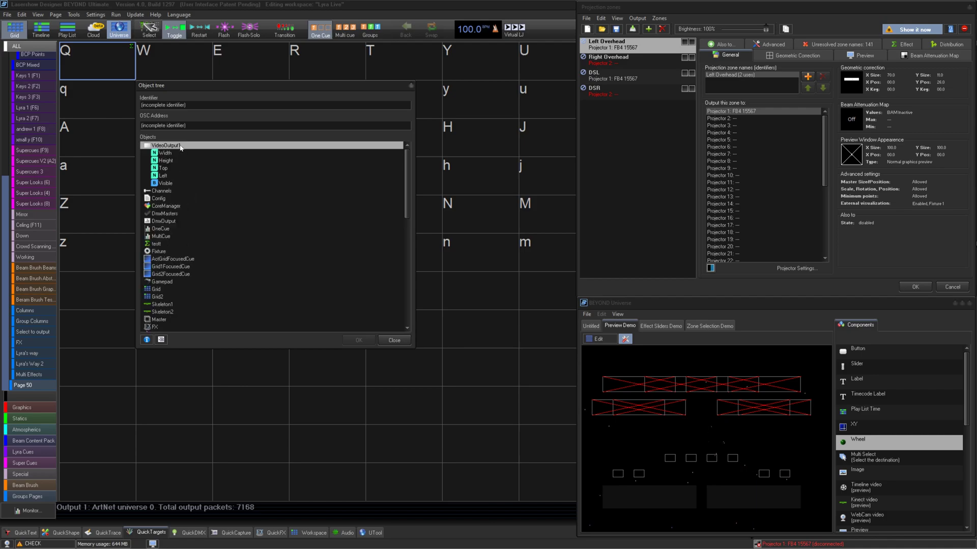
click(183, 154)
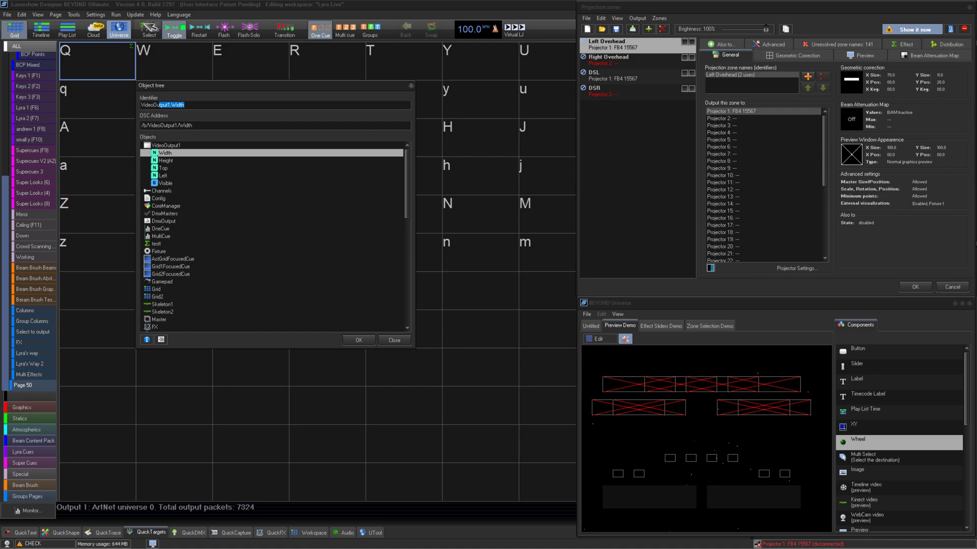
click(186, 162)
click(184, 161)
click(185, 166)
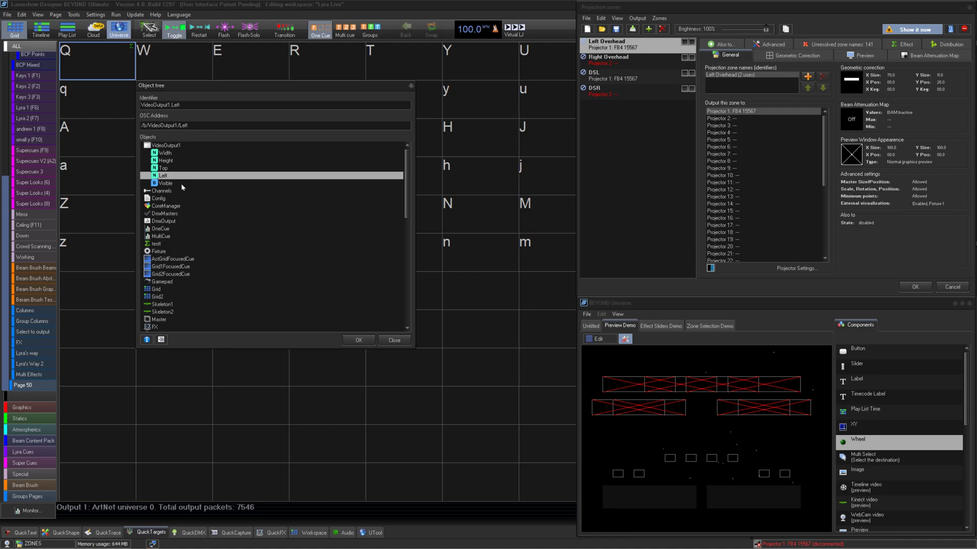
click(182, 183)
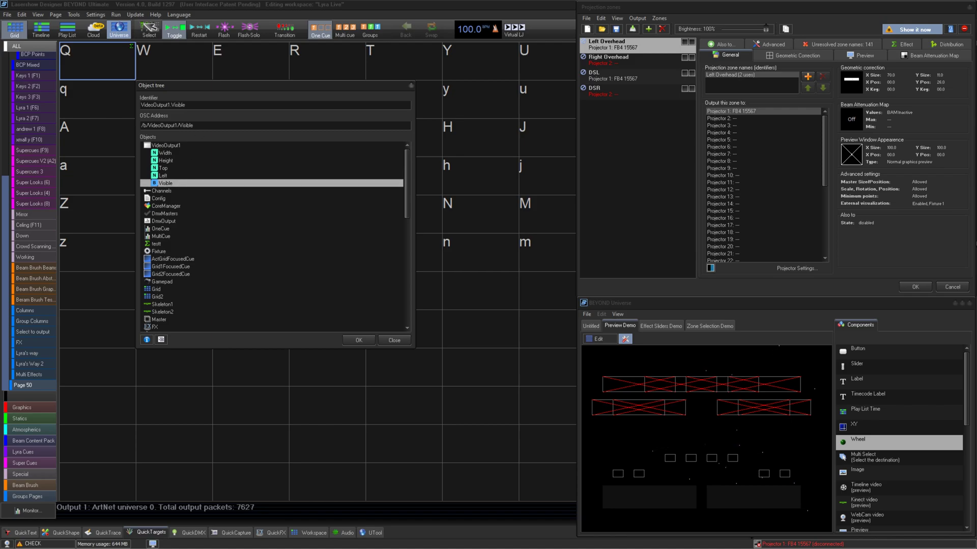
click(175, 152)
click(166, 184)
Copy the VideoOutput1.Visible identifier text.
key(Tab)
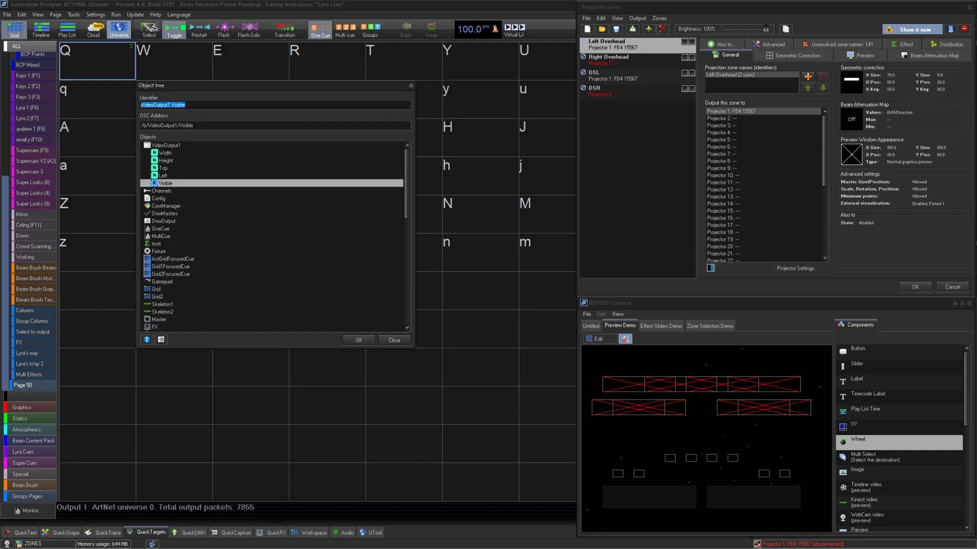
right_click(182, 104)
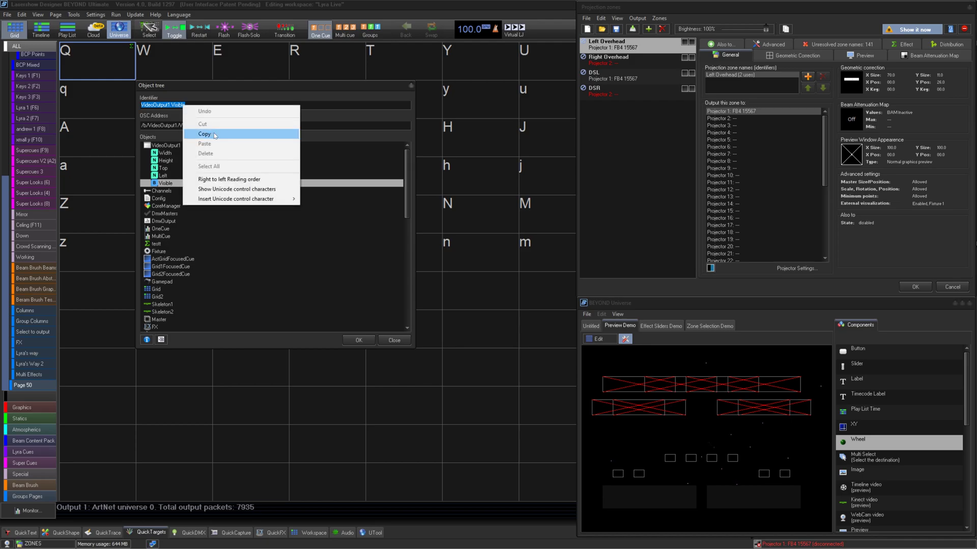
click(222, 131)
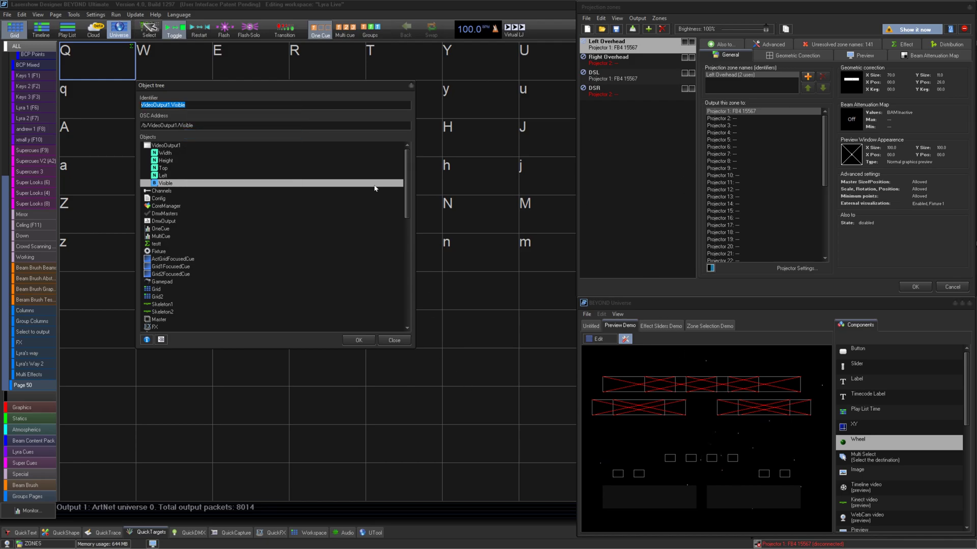
Collapse VideoOutput1 and select the EffectSliders object.
click(202, 105)
double_click(181, 146)
scroll(200, 194, down, 5)
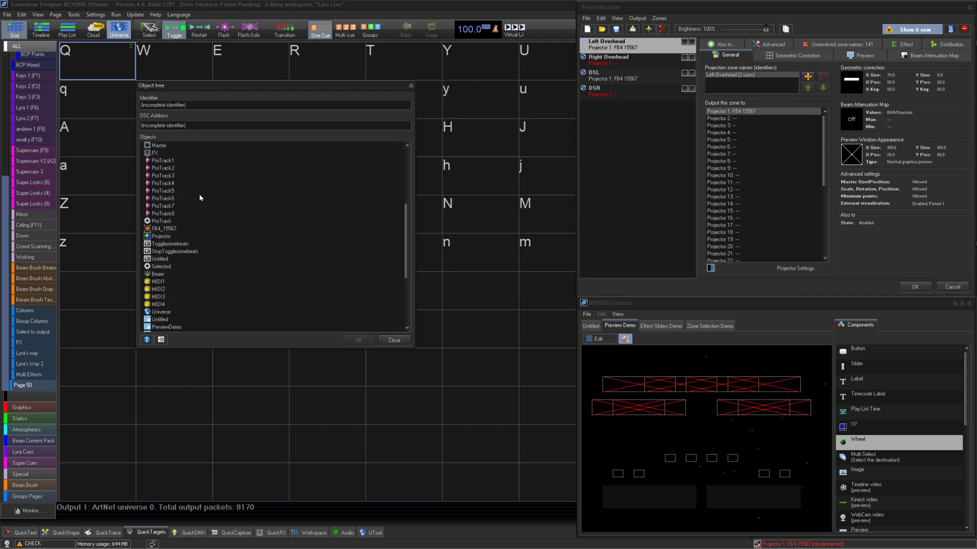
scroll(199, 195, down, 5)
click(177, 221)
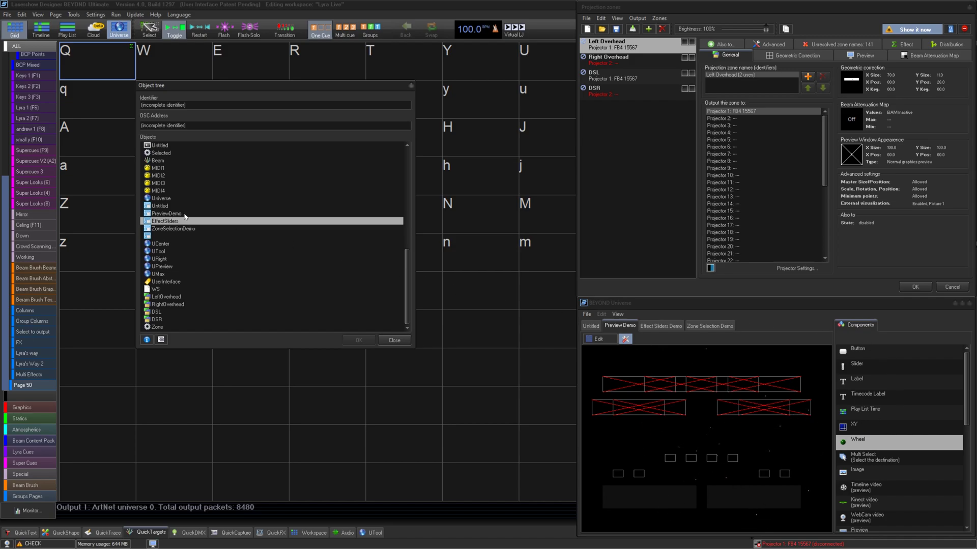
Expand PreviewDemo and browse its Projector1 object and 18-item array.
double_click(168, 214)
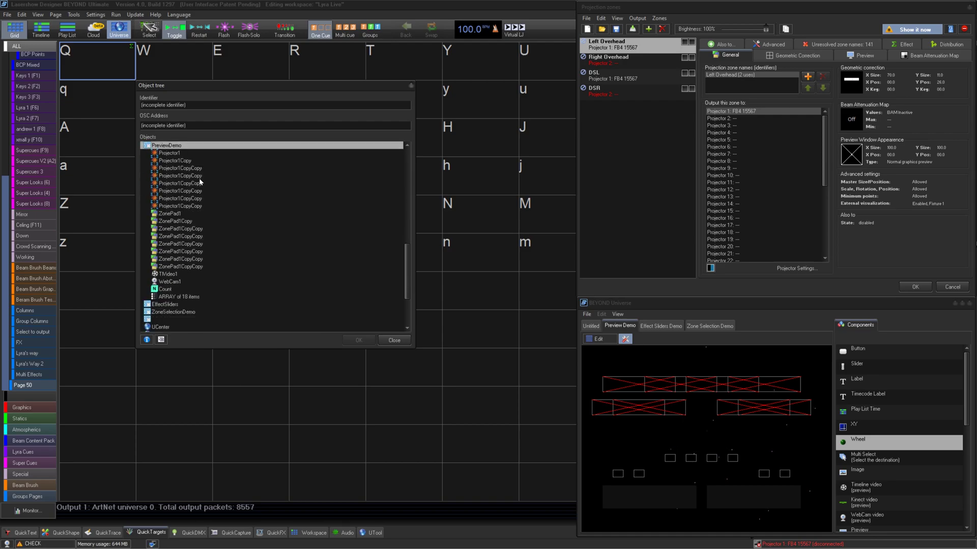
scroll(201, 181, up, 1)
drag(200, 206, 195, 291)
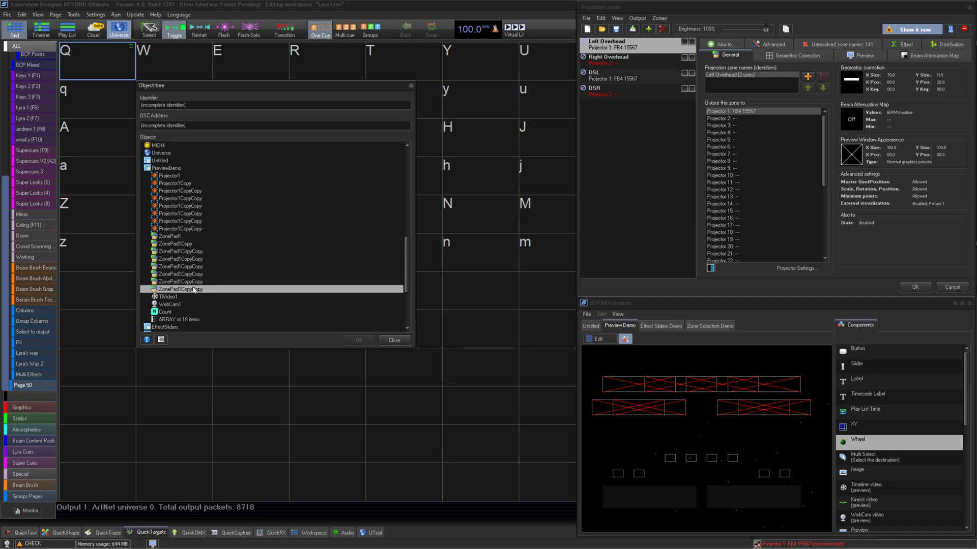
click(177, 178)
scroll(183, 191, up, 1)
scroll(193, 216, up, 1)
scroll(187, 197, up, 5)
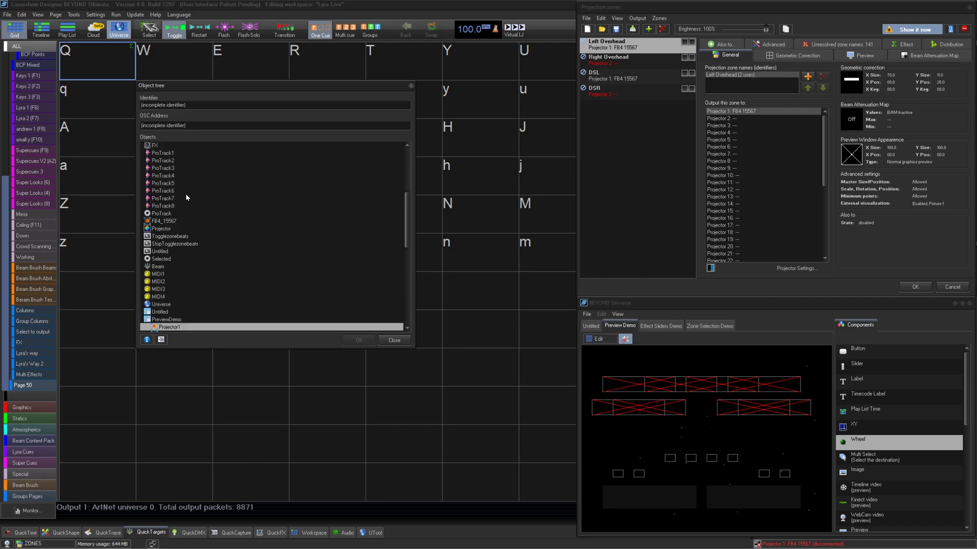
scroll(186, 198, down, 5)
scroll(184, 214, down, 2)
click(176, 243)
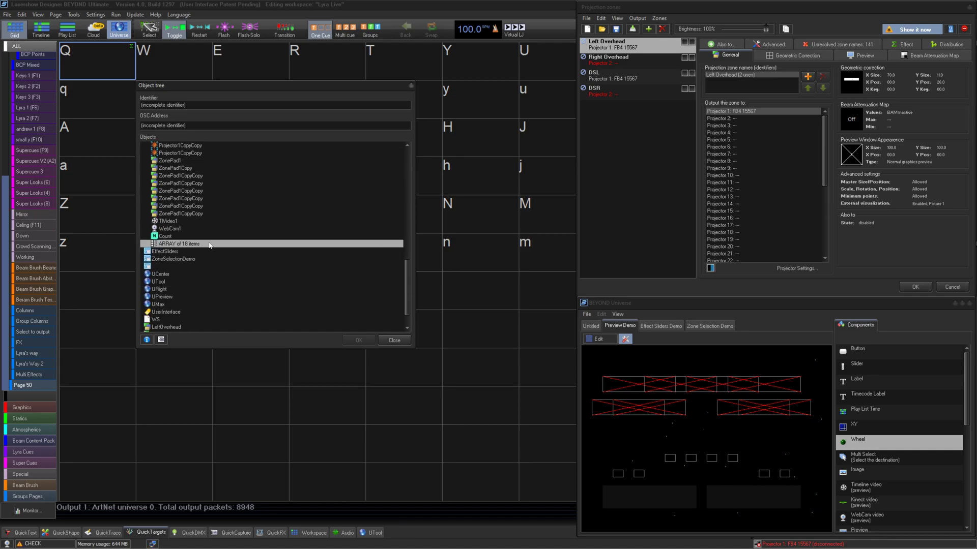
scroll(212, 243, up, 3)
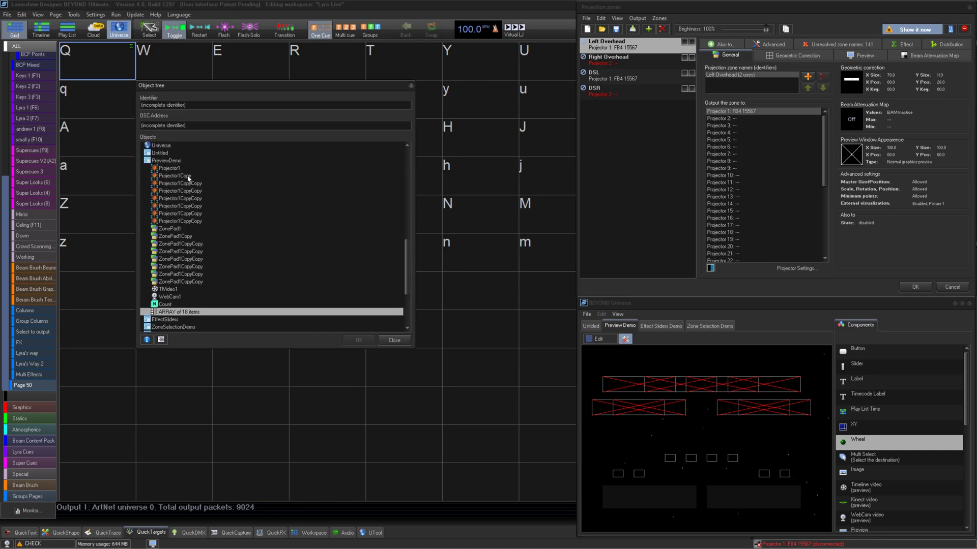
key(Up)
key(Up)
key(Up)
key(Up)
key(Up)
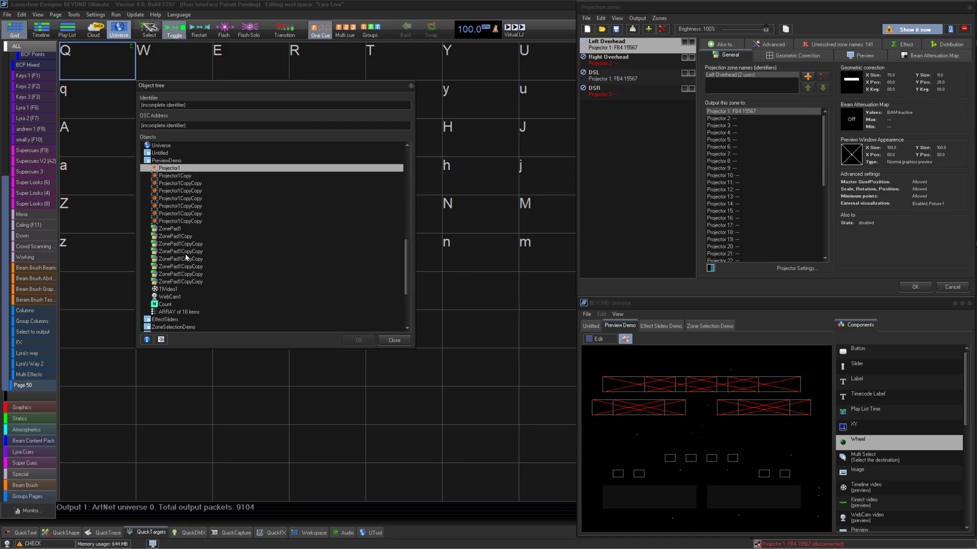
Open item 0 of PreviewDemo's 18-item array and expand its properties.
double_click(183, 312)
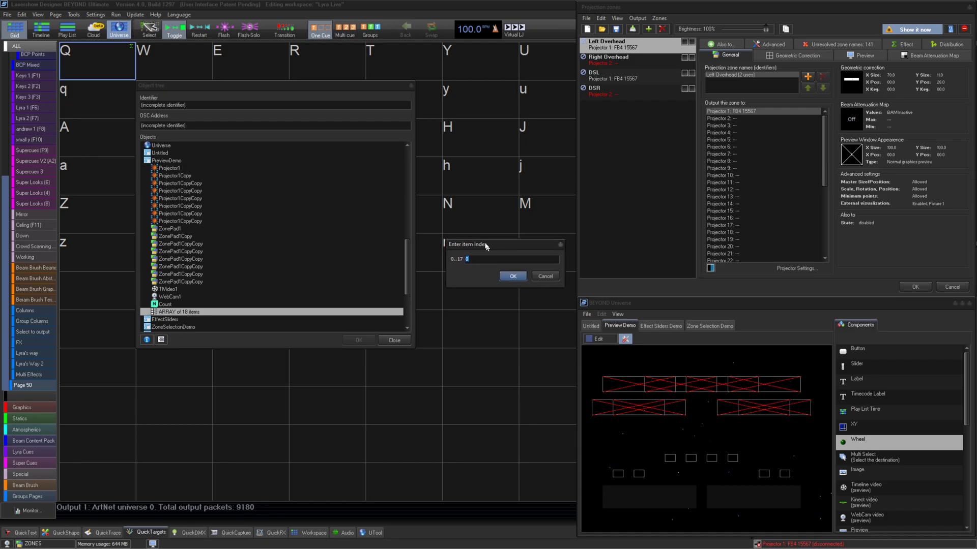
drag(466, 263, 473, 266)
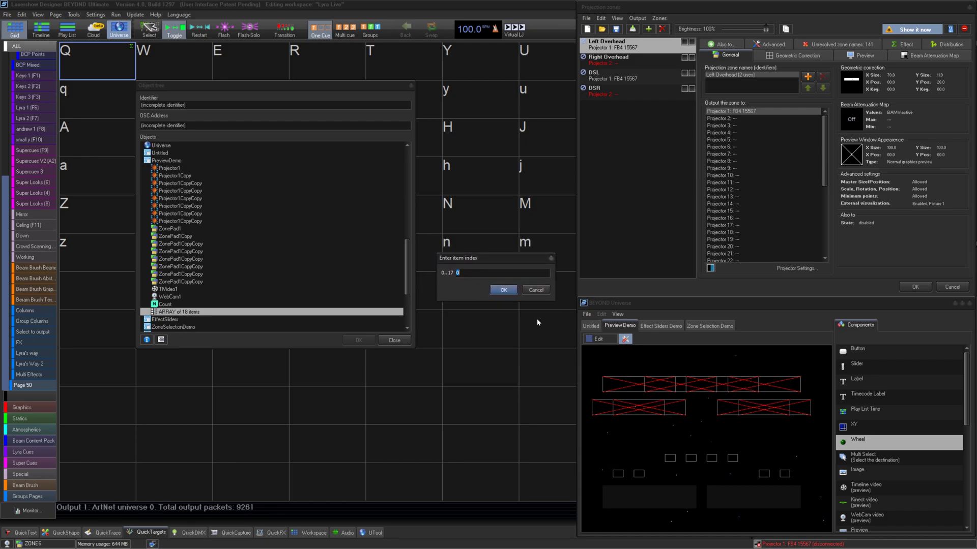
key(Return)
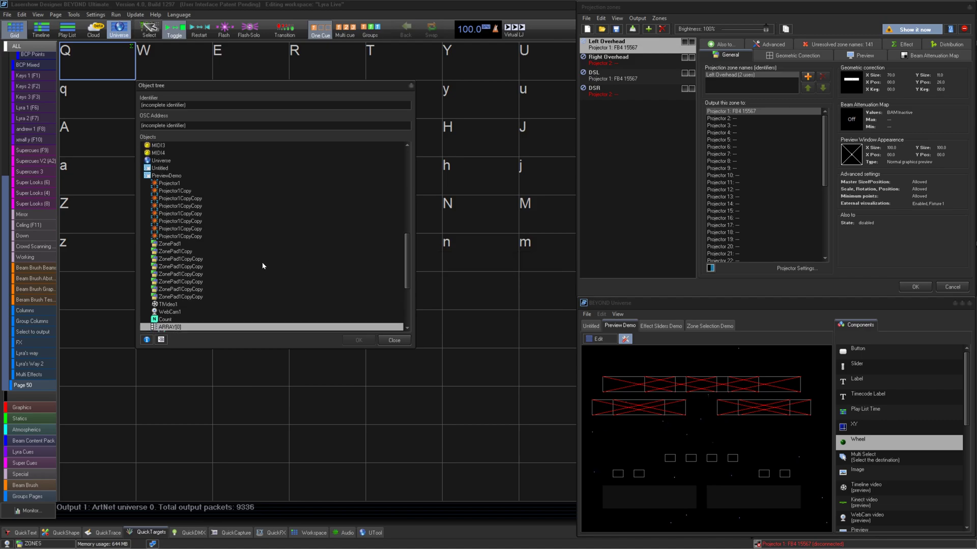
scroll(262, 261, down, 3)
scroll(180, 213, up, 2)
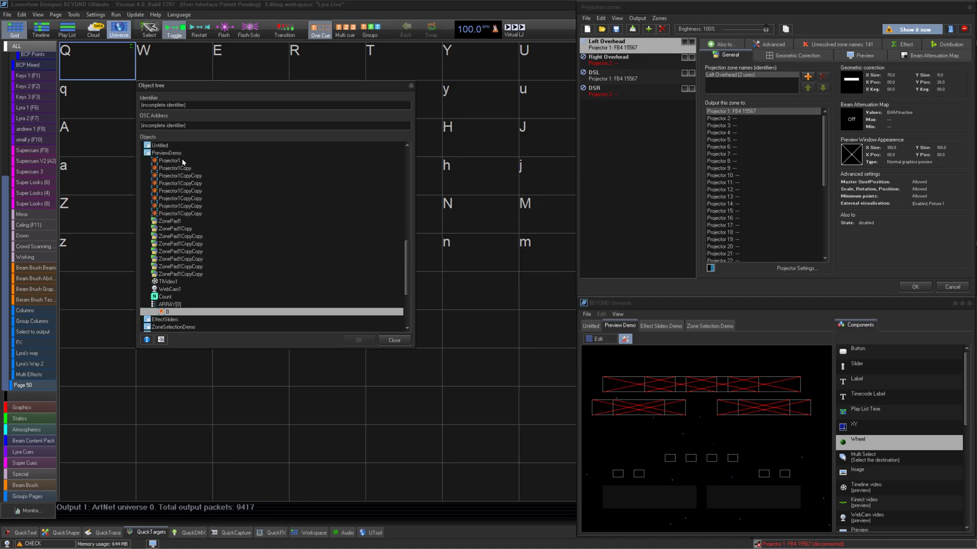
key(Right)
scroll(221, 227, up, 3)
scroll(211, 214, down, 5)
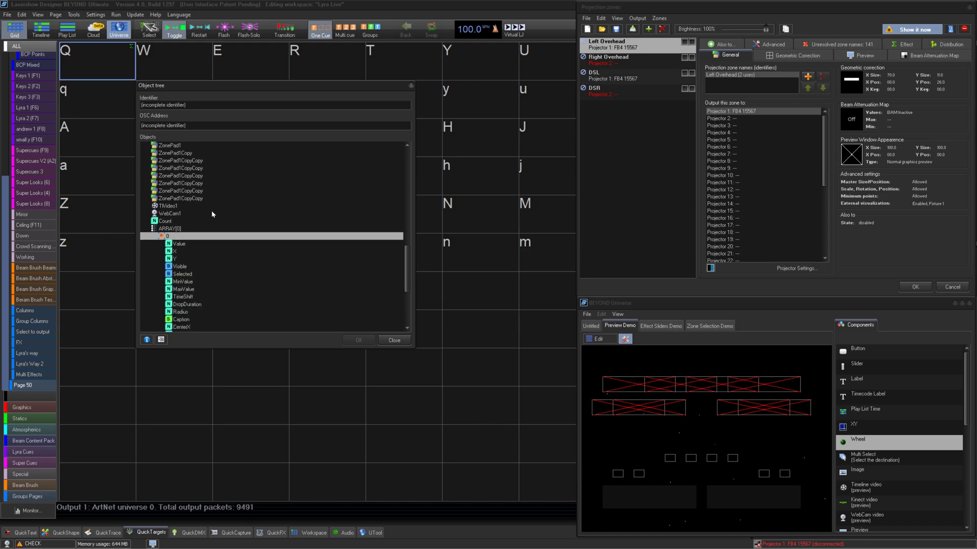
scroll(200, 223, up, 4)
scroll(183, 267, down, 4)
scroll(198, 221, down, 1)
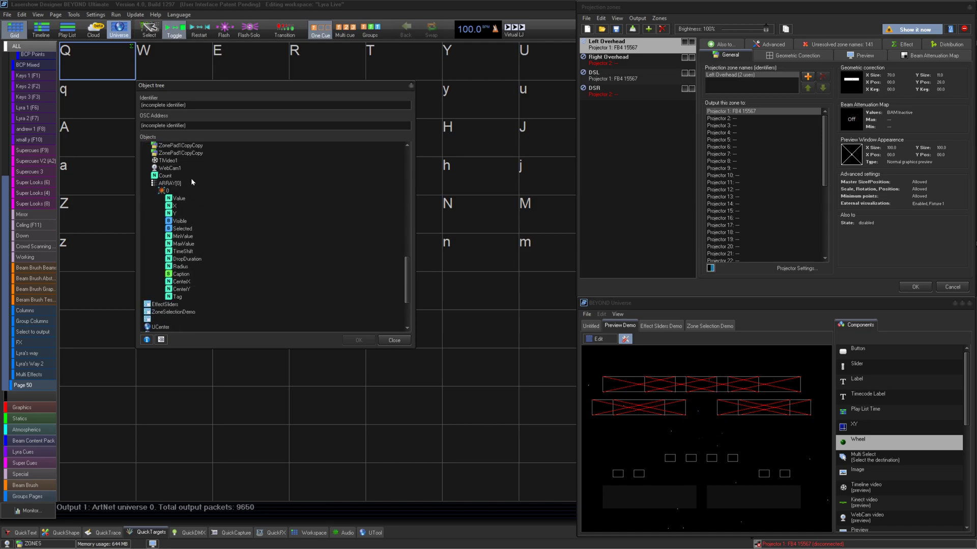
scroll(191, 178, up, 3)
scroll(176, 187, up, 2)
Collapse PreviewDemo, expand Zone, and open item 0 of its 4-item array.
double_click(158, 196)
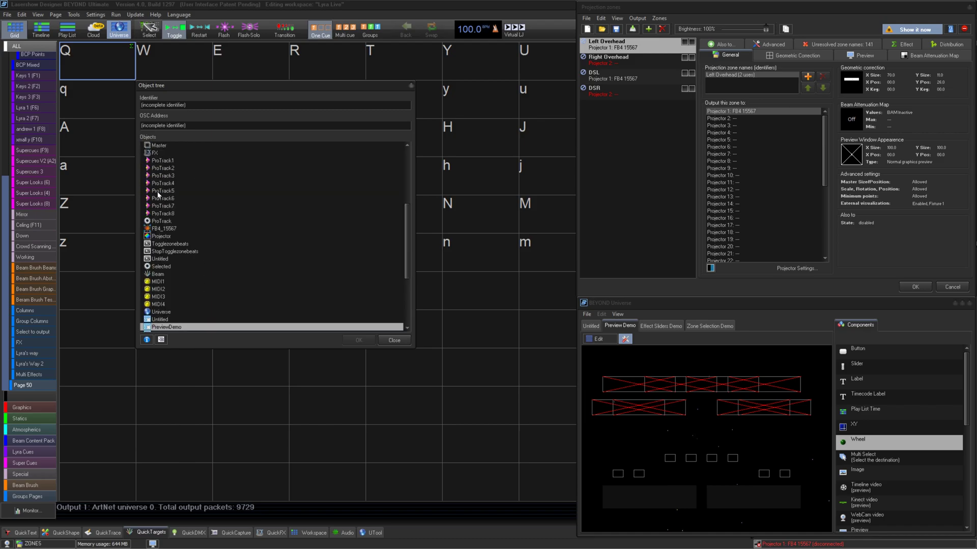
scroll(220, 204, down, 5)
click(161, 327)
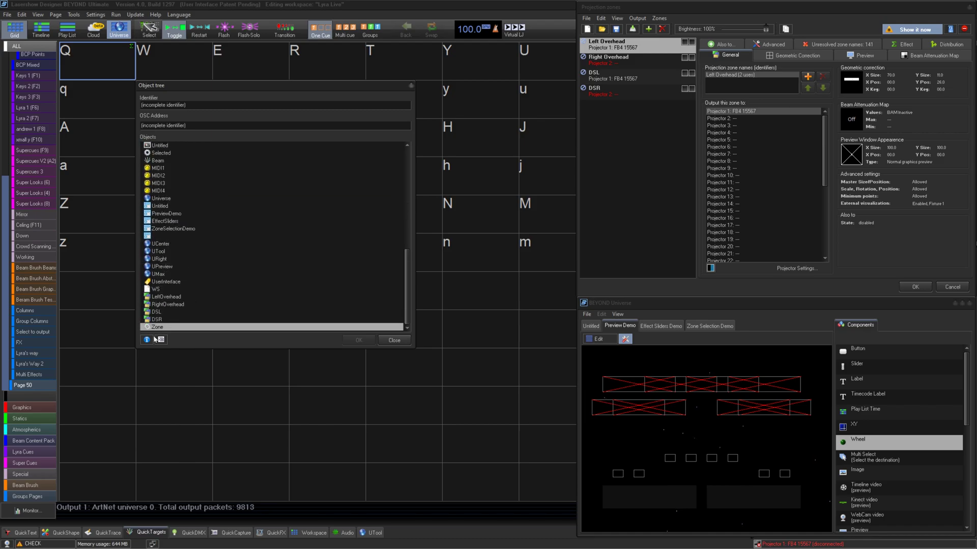
key(Right)
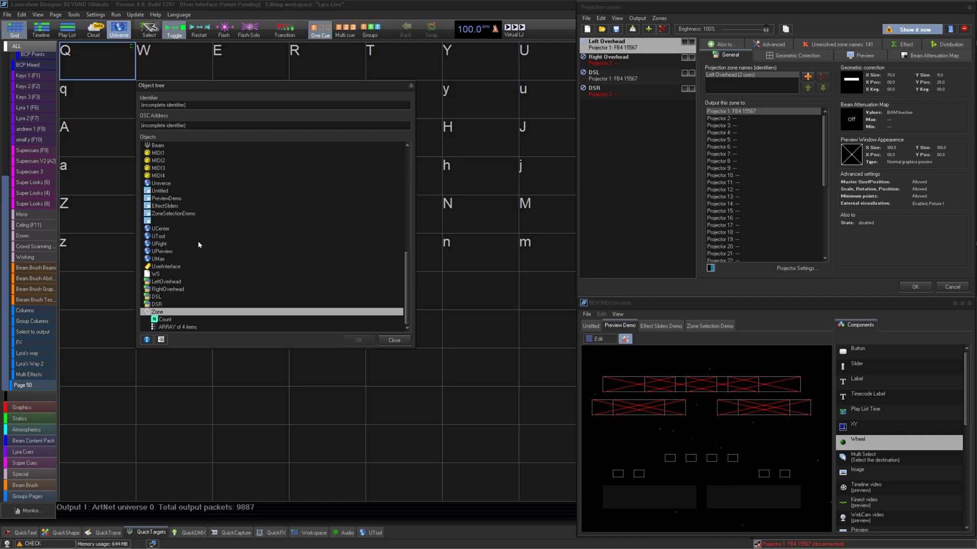
click(180, 327)
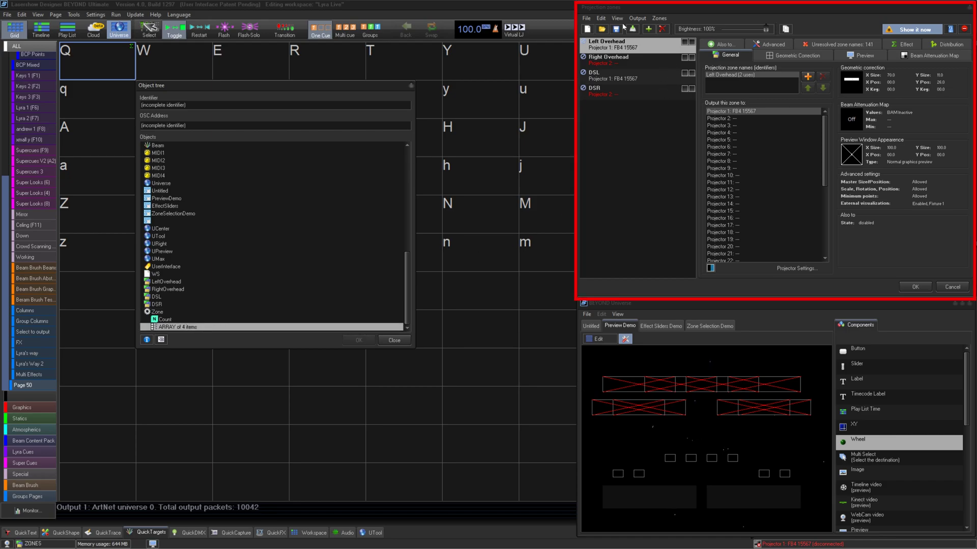
double_click(158, 327)
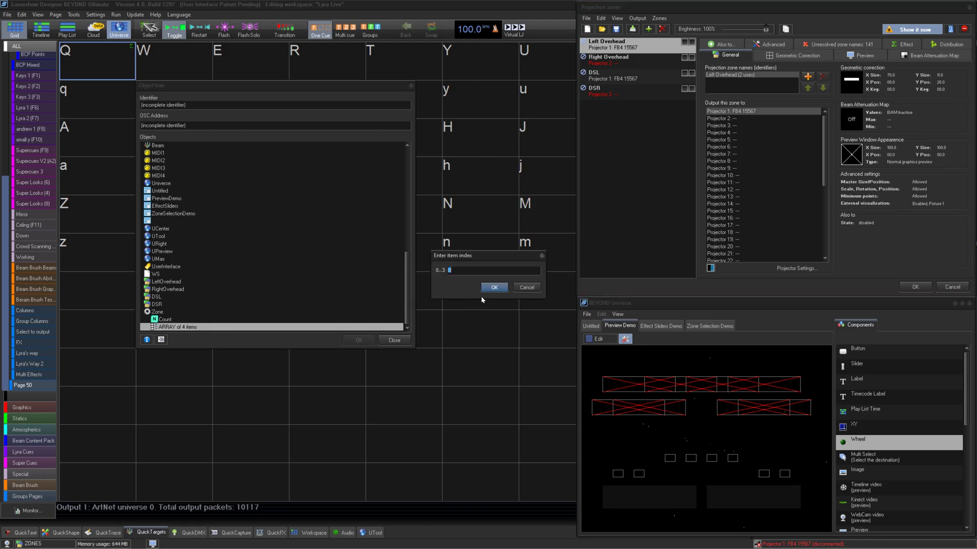
click(492, 284)
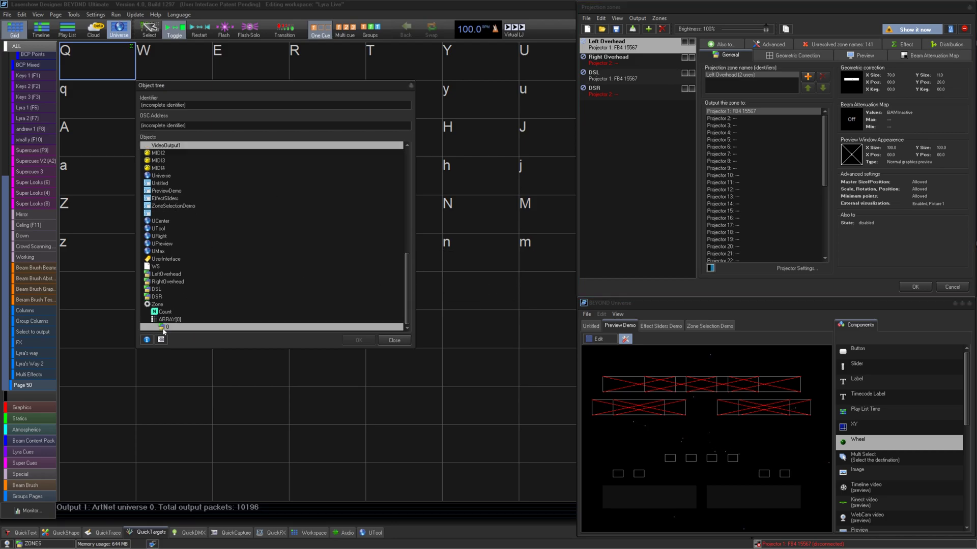
Expand zone item 0, browse FX3Action and Effect Count and Name, then select Muted.
double_click(162, 327)
scroll(246, 229, down, 7)
scroll(200, 237, down, 5)
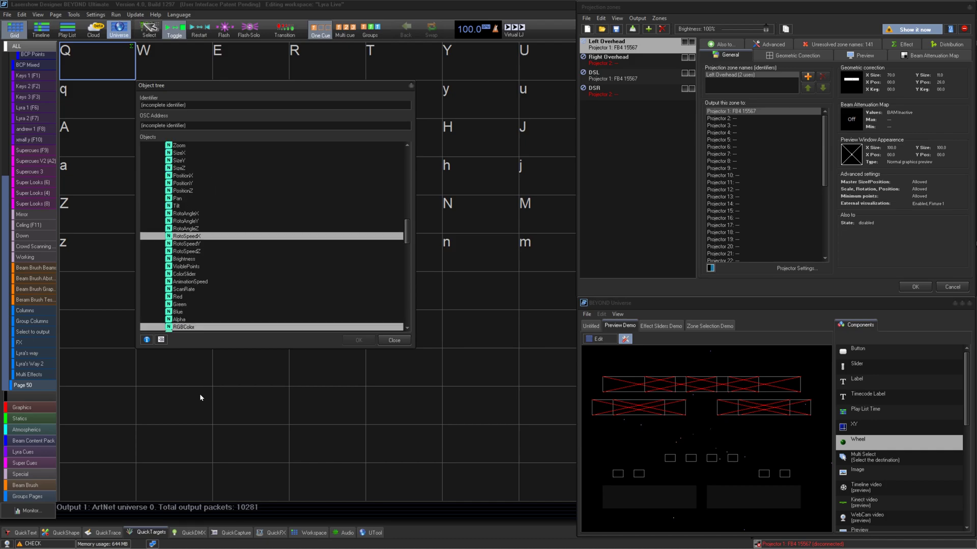
scroll(198, 295, down, 5)
scroll(197, 255, down, 5)
scroll(206, 327, down, 5)
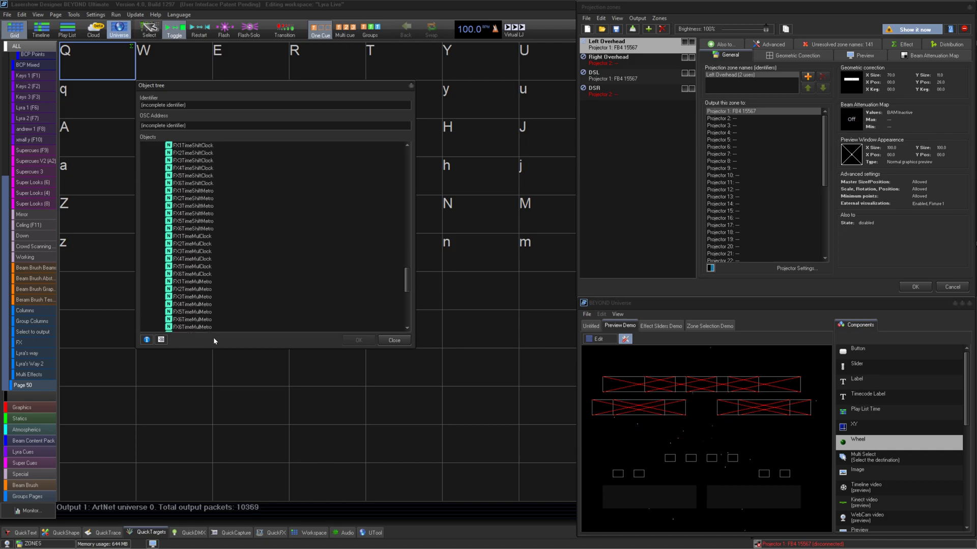
scroll(213, 336, down, 3)
click(215, 328)
scroll(213, 313, down, 5)
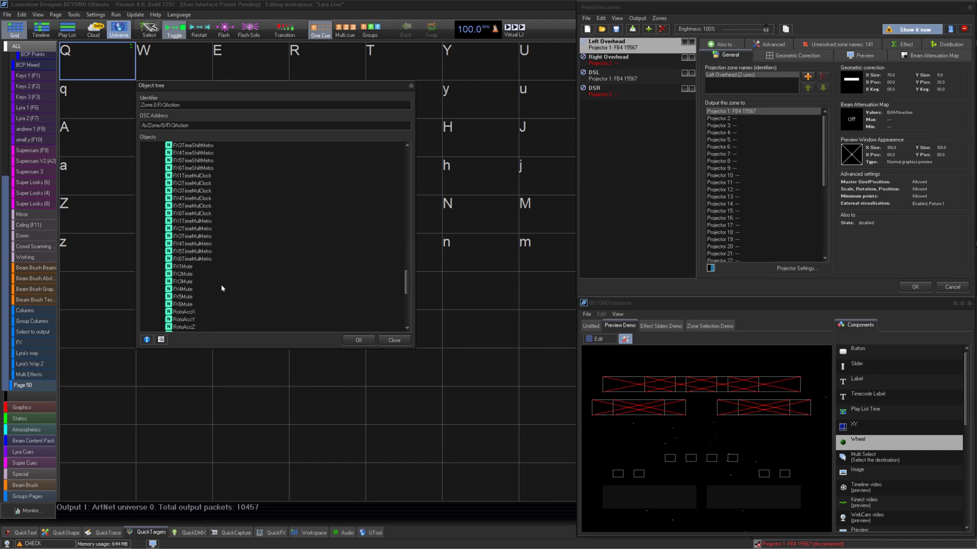
scroll(220, 285, up, 5)
scroll(197, 203, up, 5)
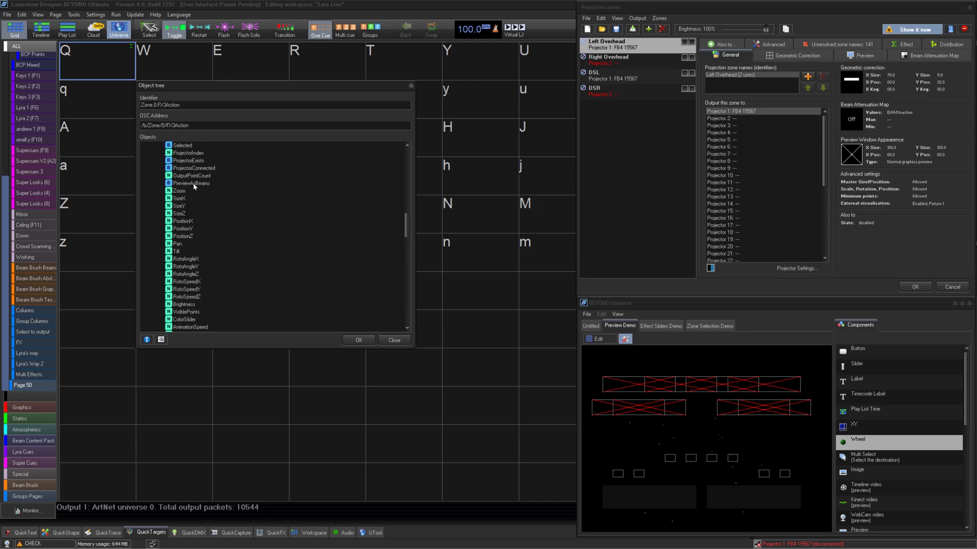
scroll(196, 206, up, 3)
click(193, 214)
scroll(191, 230, up, 5)
scroll(192, 240, down, 6)
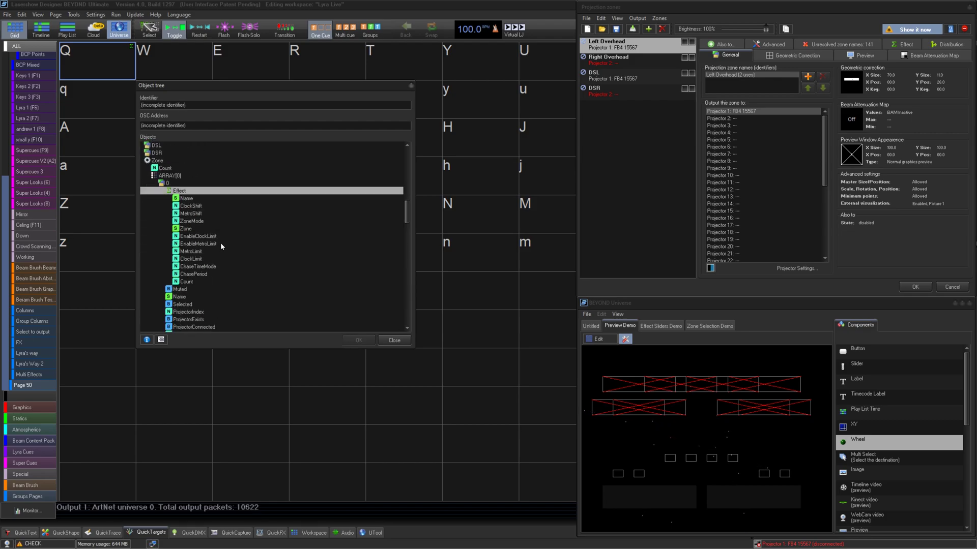
drag(205, 205, 229, 281)
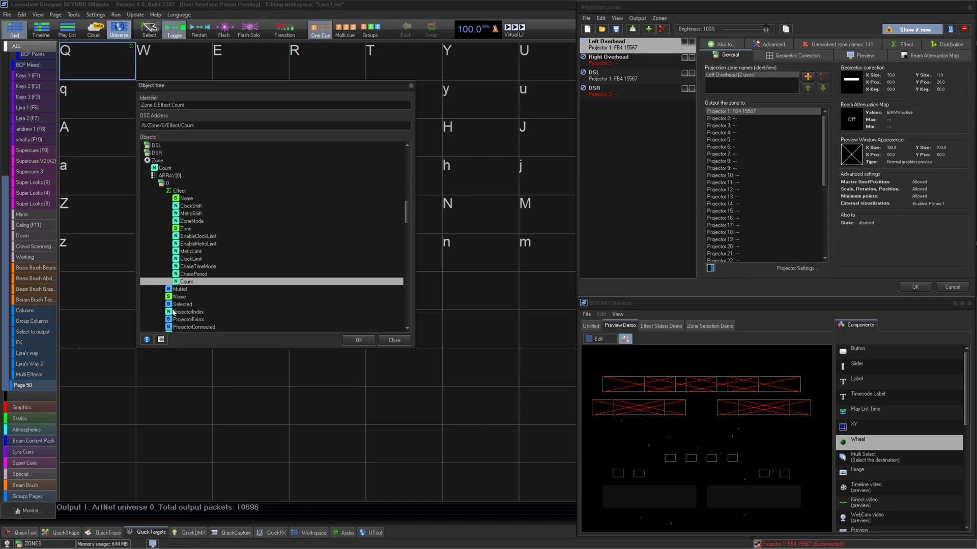
scroll(172, 313, down, 3)
scroll(198, 293, up, 3)
click(214, 201)
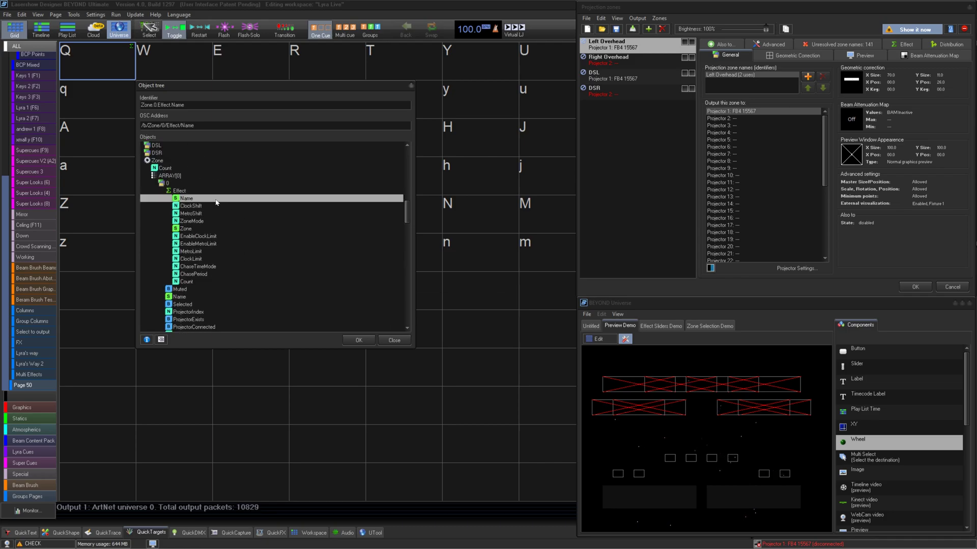
click(193, 289)
click(189, 297)
Select the Zone.0.Muted identifier text, collapse the tree, and pick UserInterface's FrontView.
drag(183, 103, 147, 104)
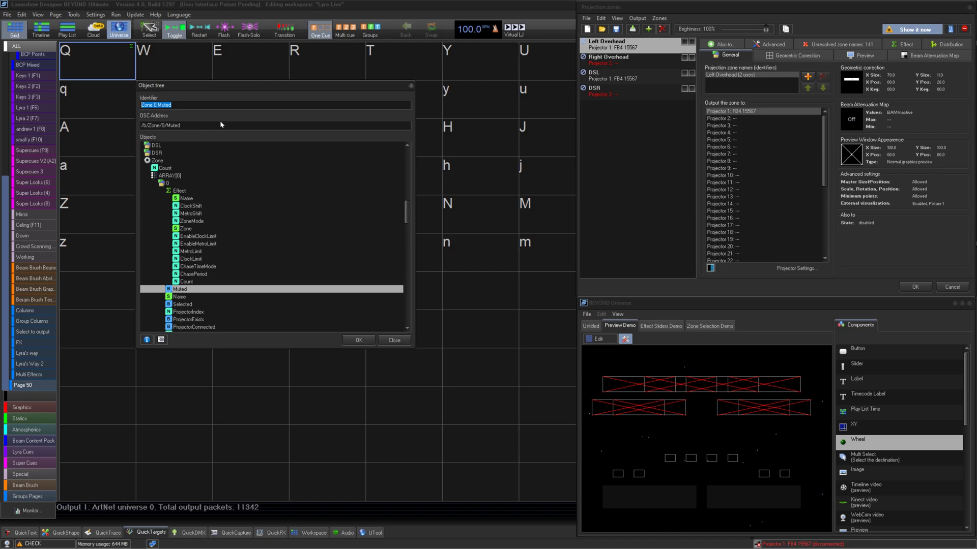
double_click(169, 175)
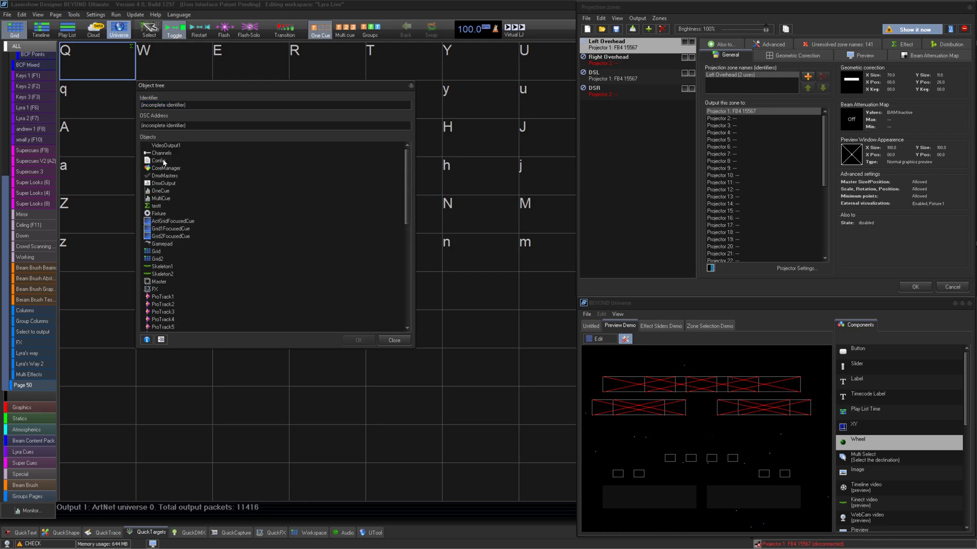
scroll(222, 255, up, 5)
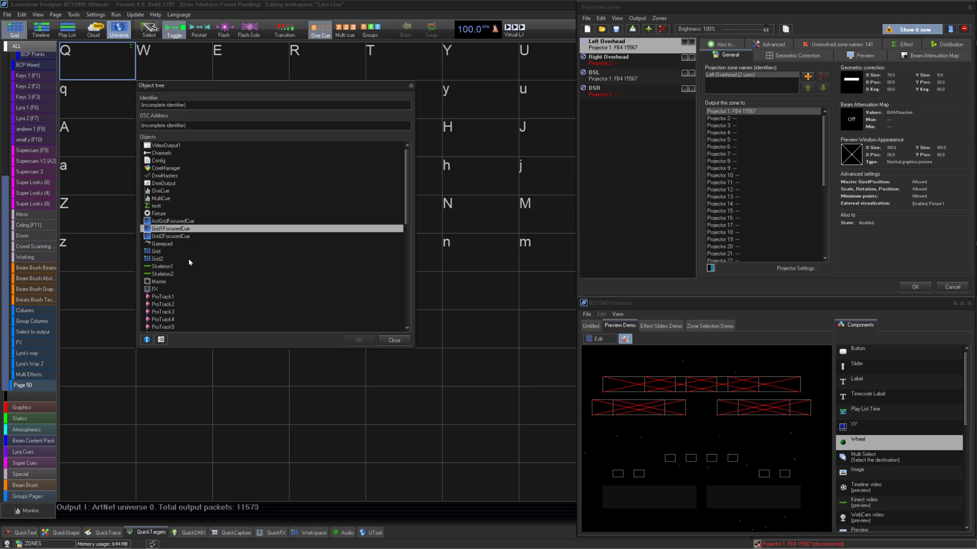
scroll(188, 261, down, 2)
scroll(188, 264, down, 2)
scroll(188, 264, down, 2)
scroll(188, 265, down, 3)
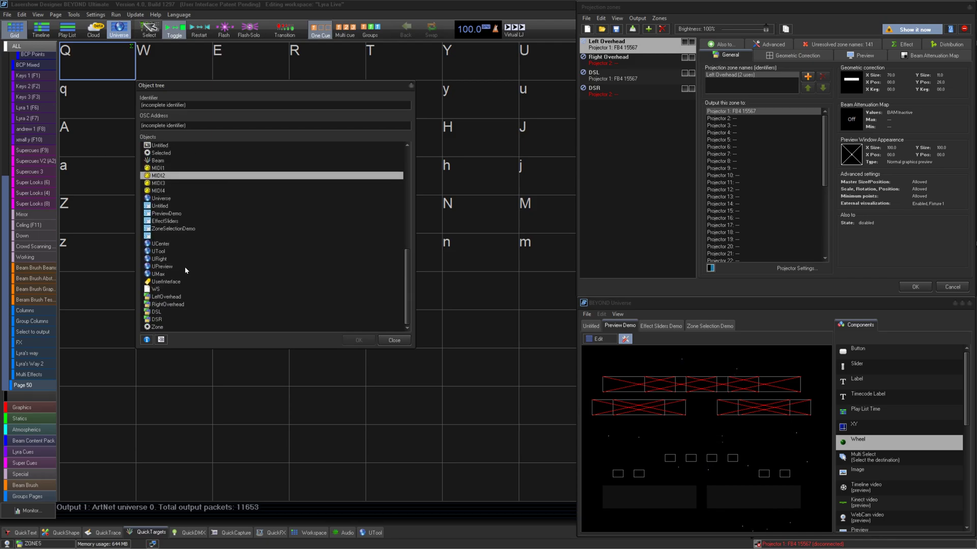
scroll(184, 266, down, 2)
double_click(177, 282)
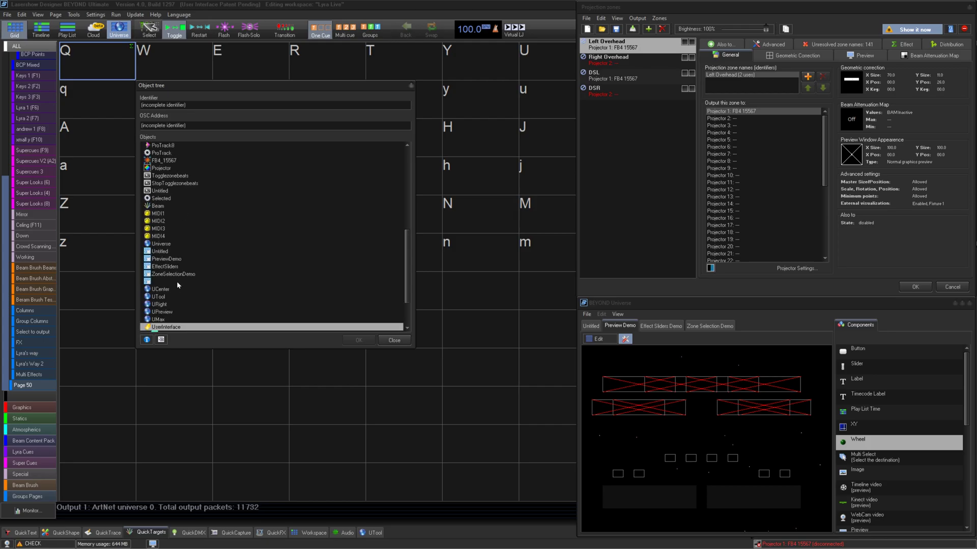
scroll(183, 273, up, 3)
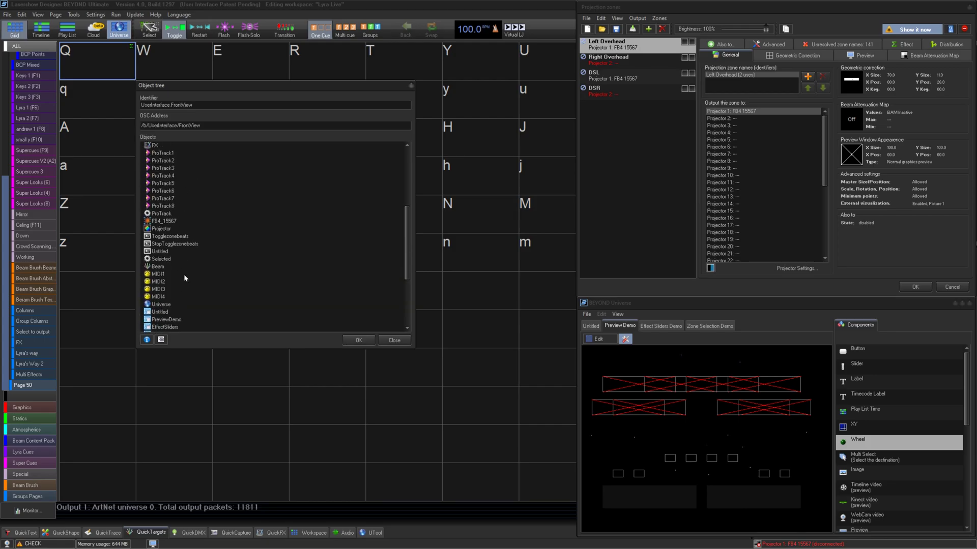